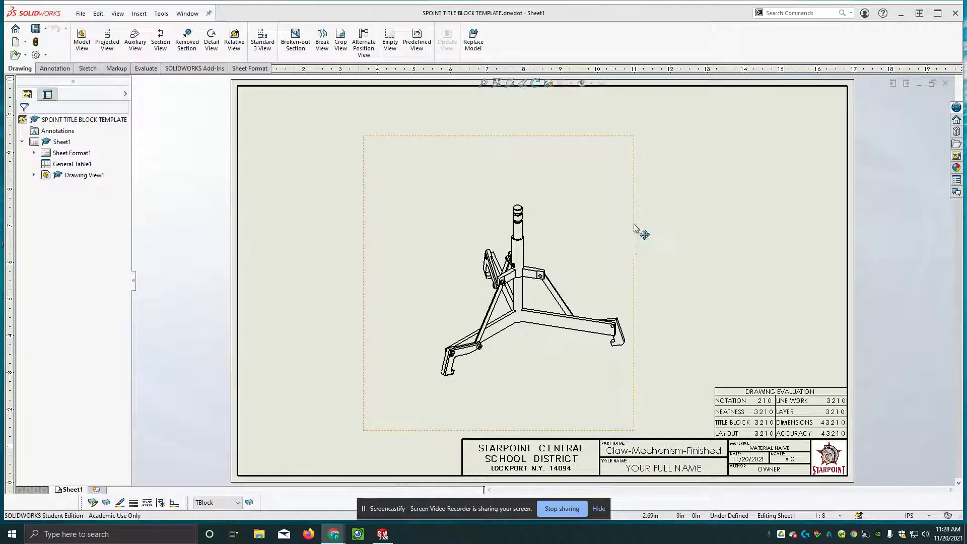
- Start a Bill of Materials for the claw mechanism view using the bom-standard table template
click(51, 72)
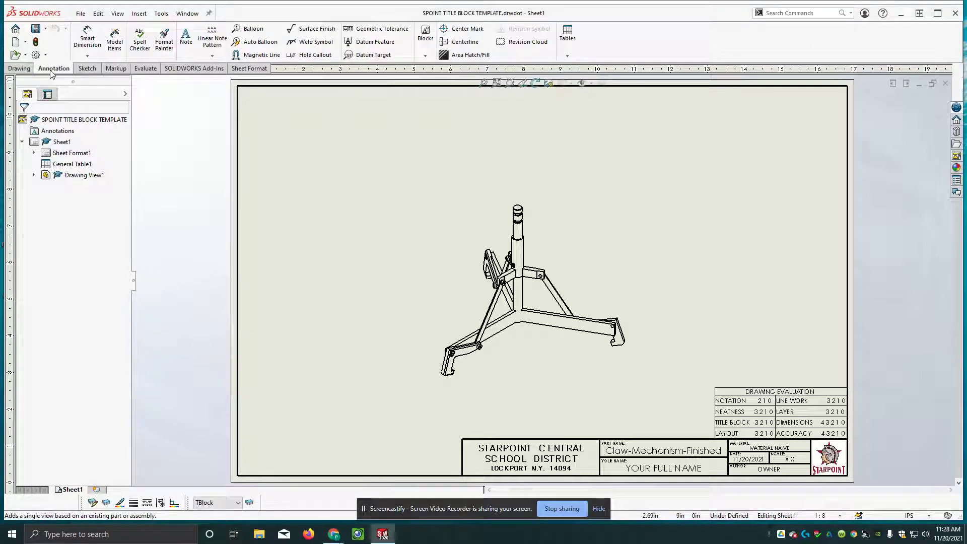
click(568, 38)
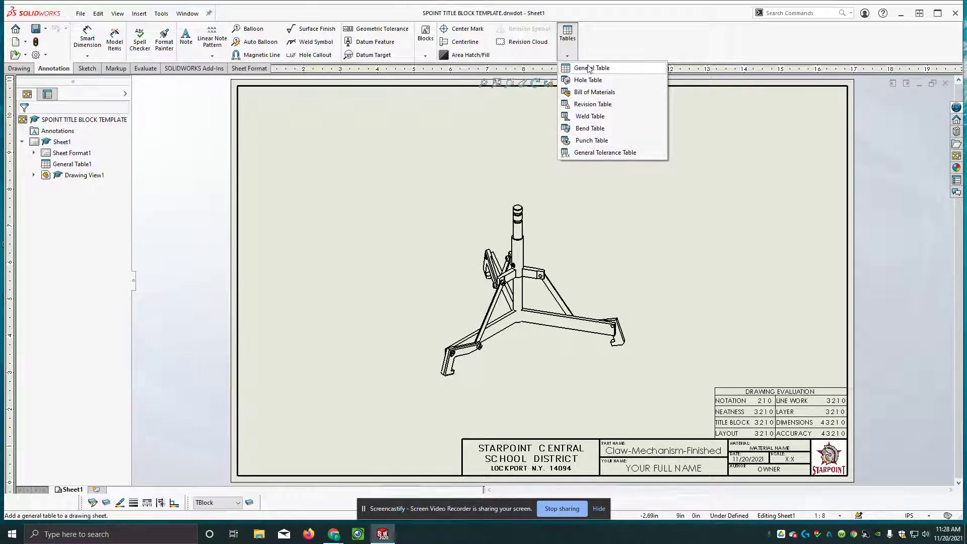
click(584, 95)
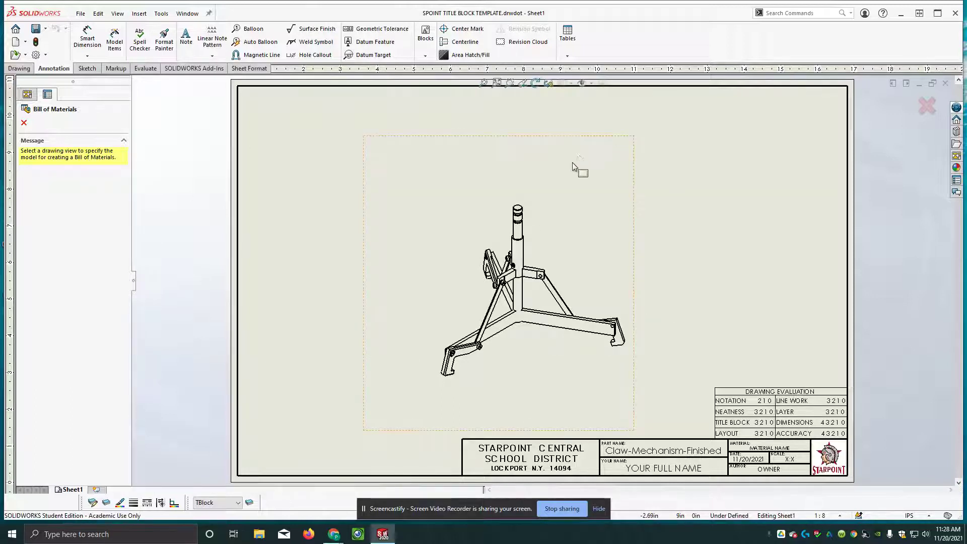
click(548, 173)
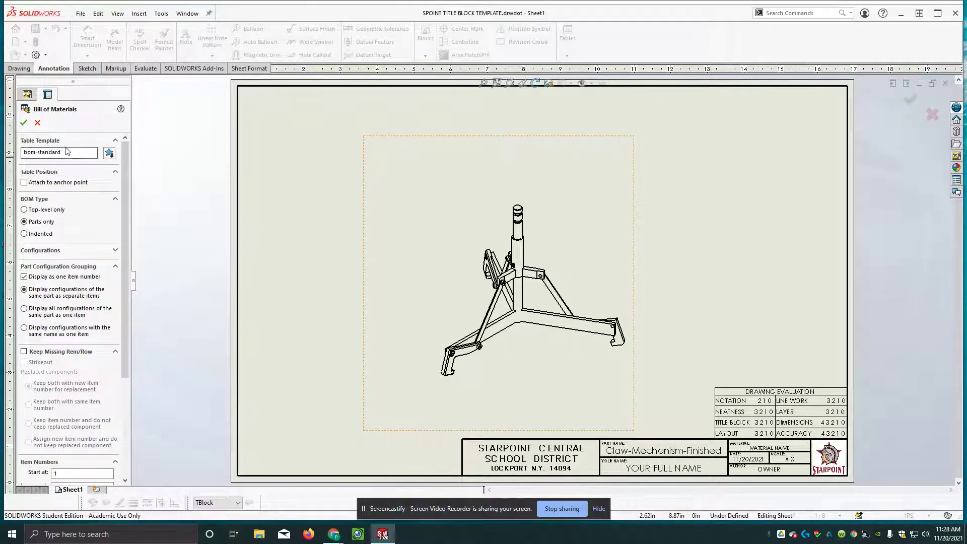
click(109, 153)
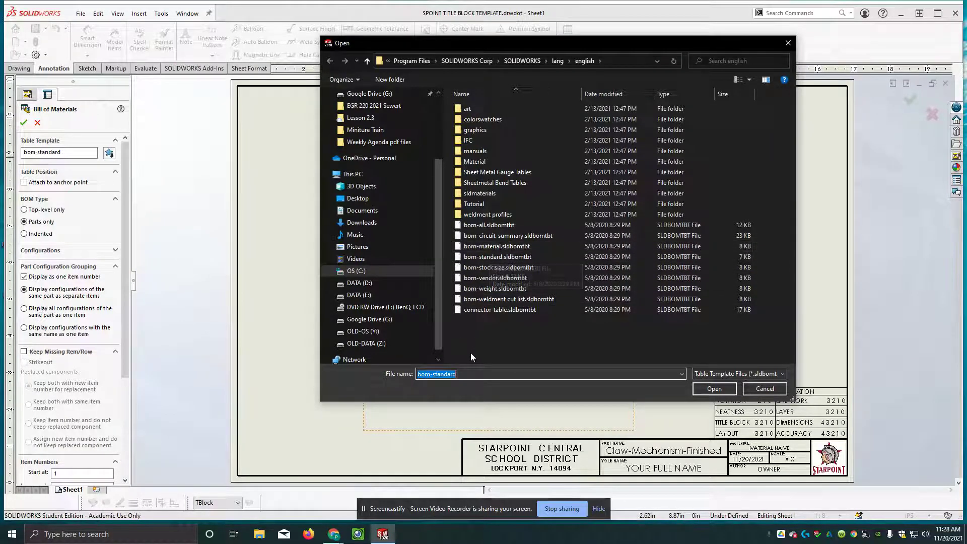
click(708, 390)
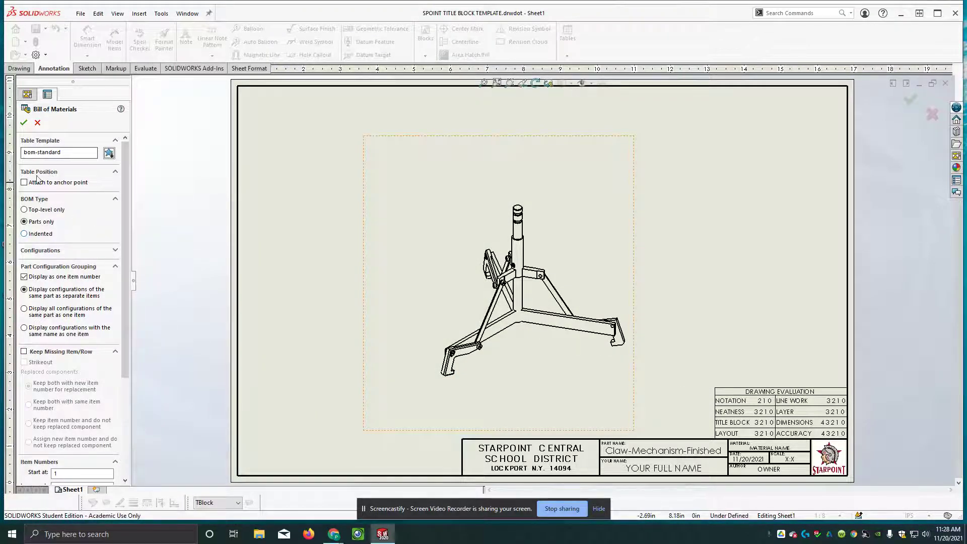
- Use document settings for the table border and all-uppercase text, and place the Bill of Materials above the view, toward the sheet's right side
click(116, 172)
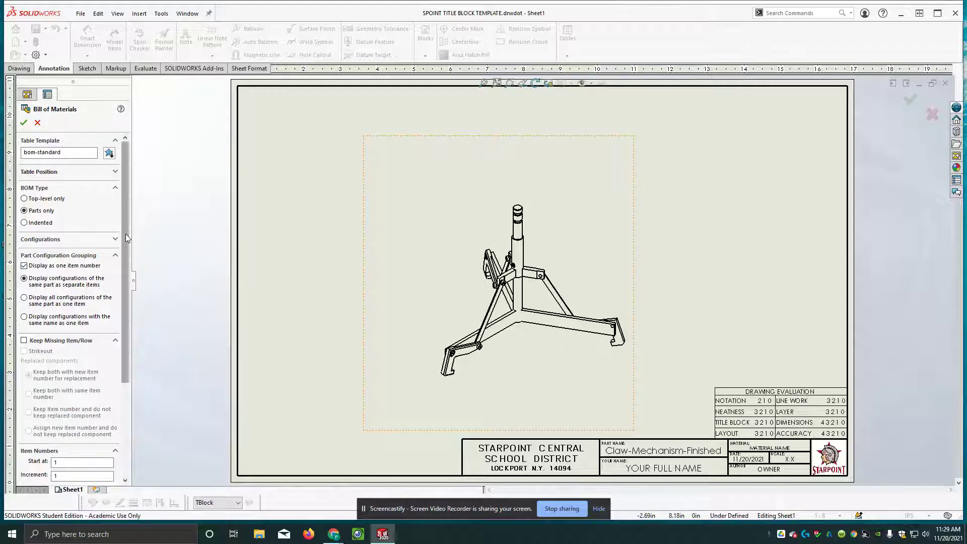
drag(126, 234, 122, 351)
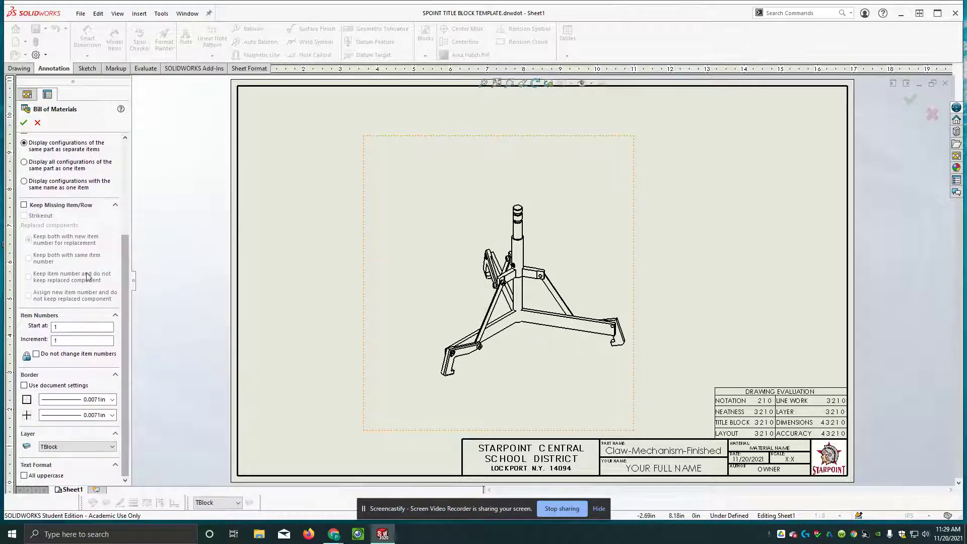
click(24, 386)
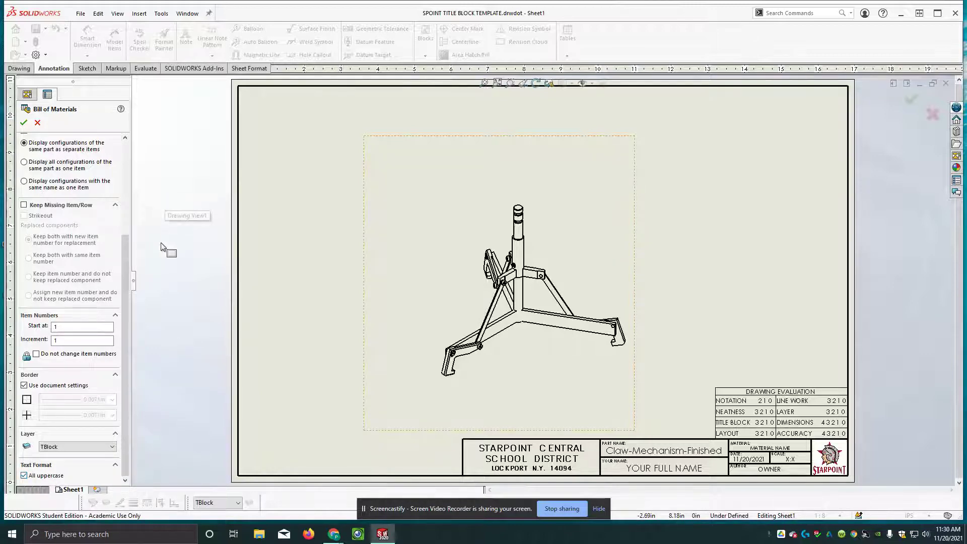
click(23, 122)
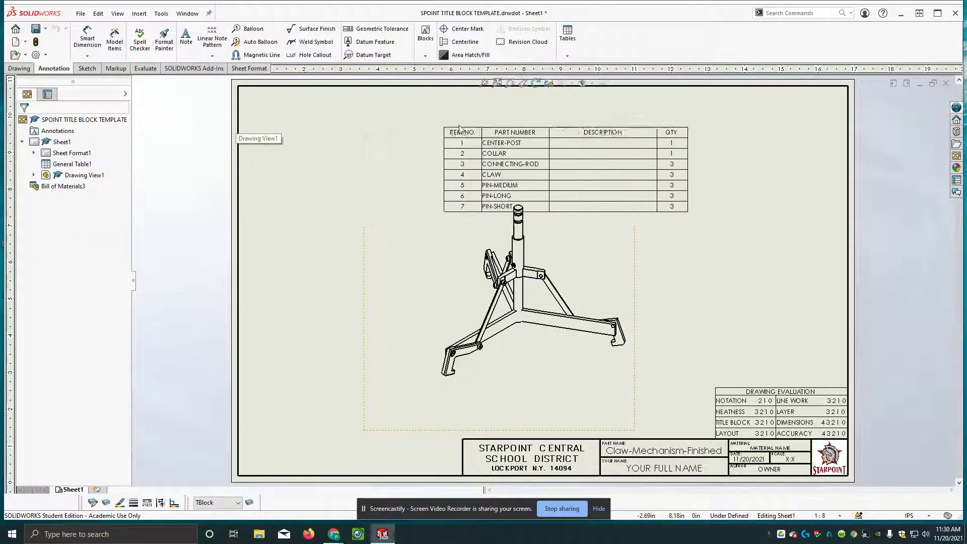
click(573, 129)
mouse_move(572, 128)
mouse_down()
mouse_move(596, 91)
mouse_move(599, 111)
mouse_move(580, 122)
mouse_move(595, 116)
mouse_move(606, 90)
mouse_move(577, 132)
mouse_move(599, 91)
mouse_move(581, 115)
mouse_up()
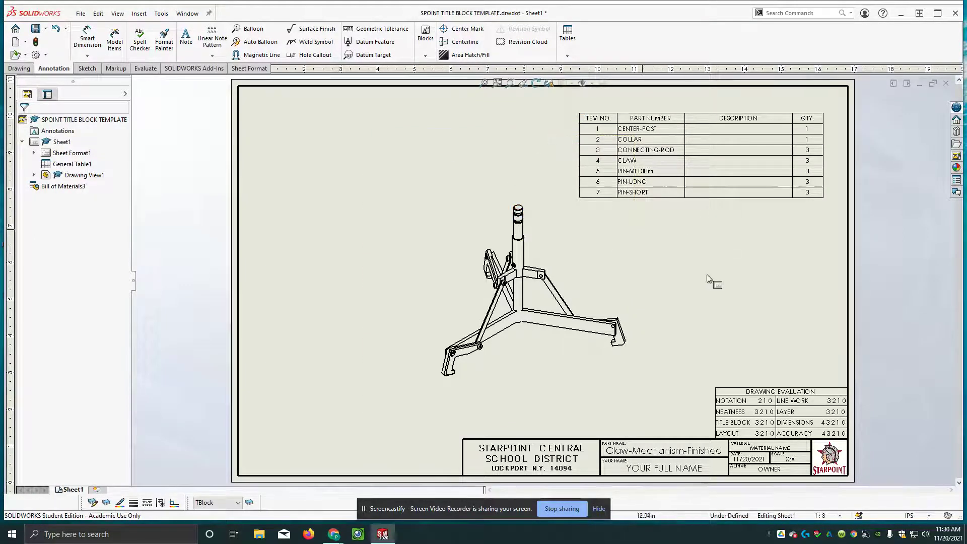
- Delete the DESCRIPTION column from the Bill of Materials table
click(745, 177)
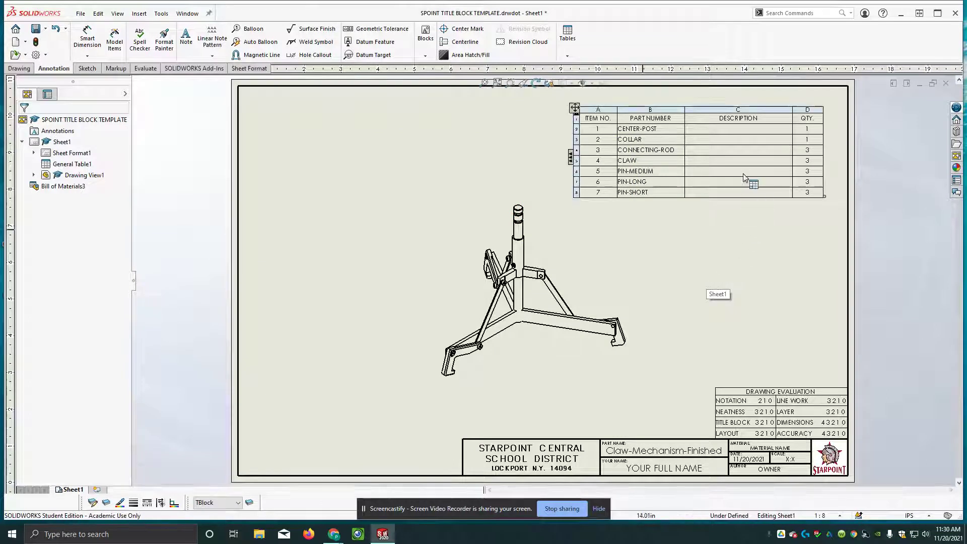
click(740, 108)
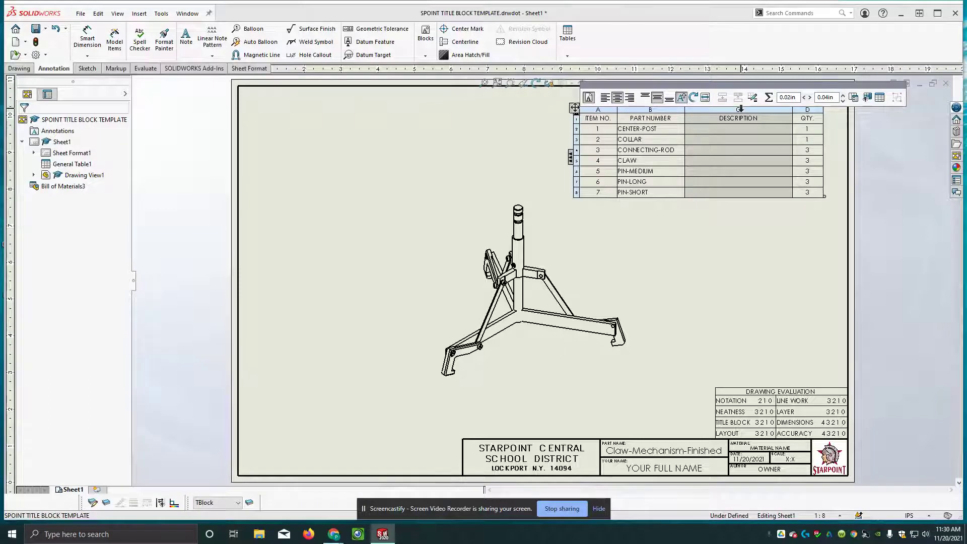
right_click(741, 109)
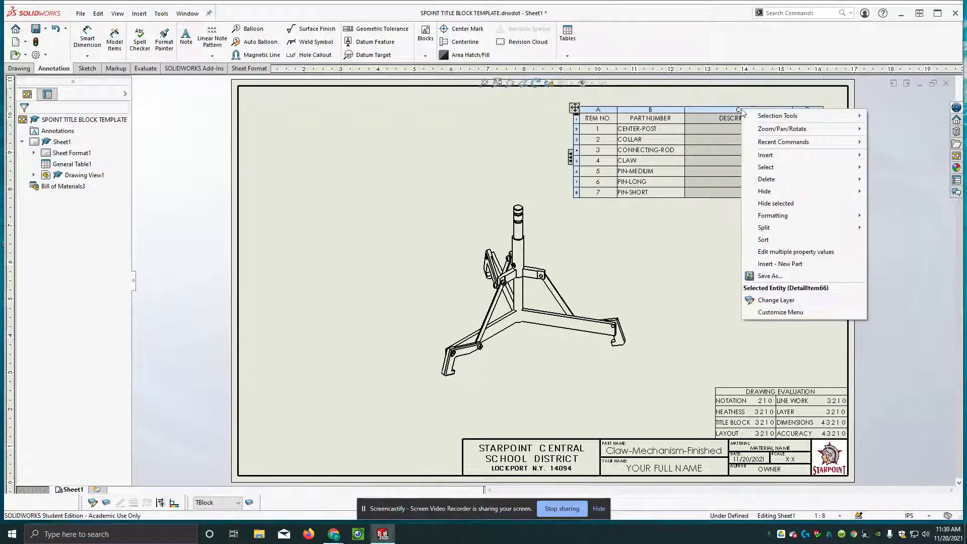
mouse_move(773, 180)
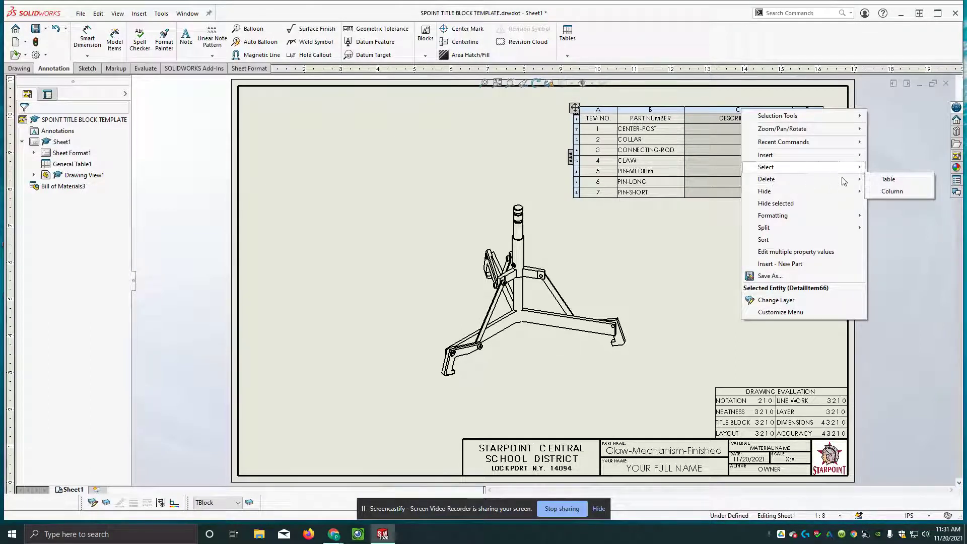
click(888, 195)
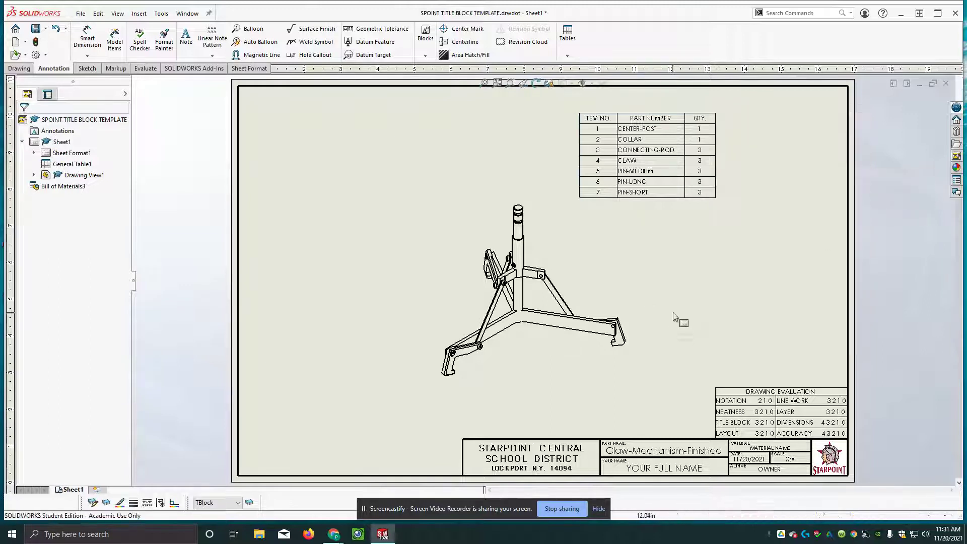
- Move the Bill of Materials table into the upper-right corner of the sheet border
click(655, 190)
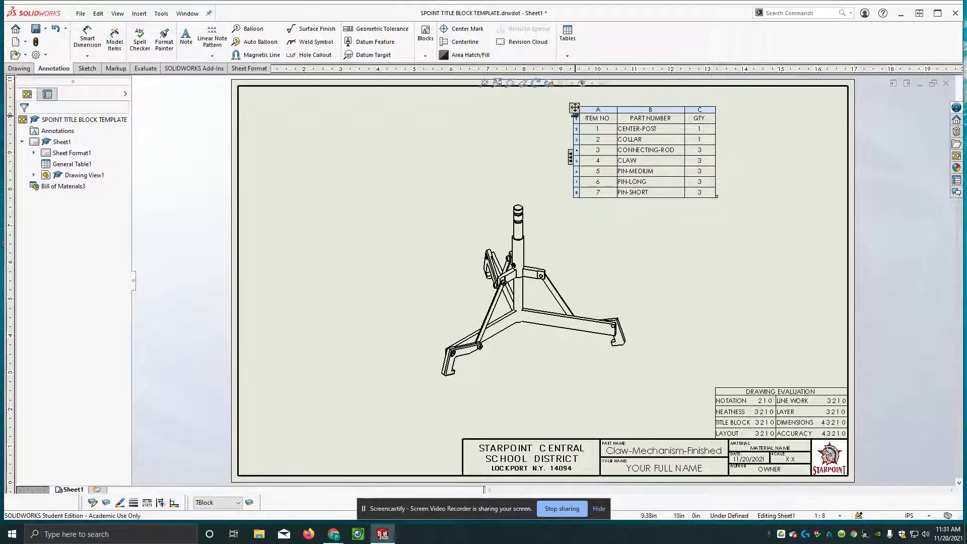
drag(575, 108, 707, 83)
click(696, 248)
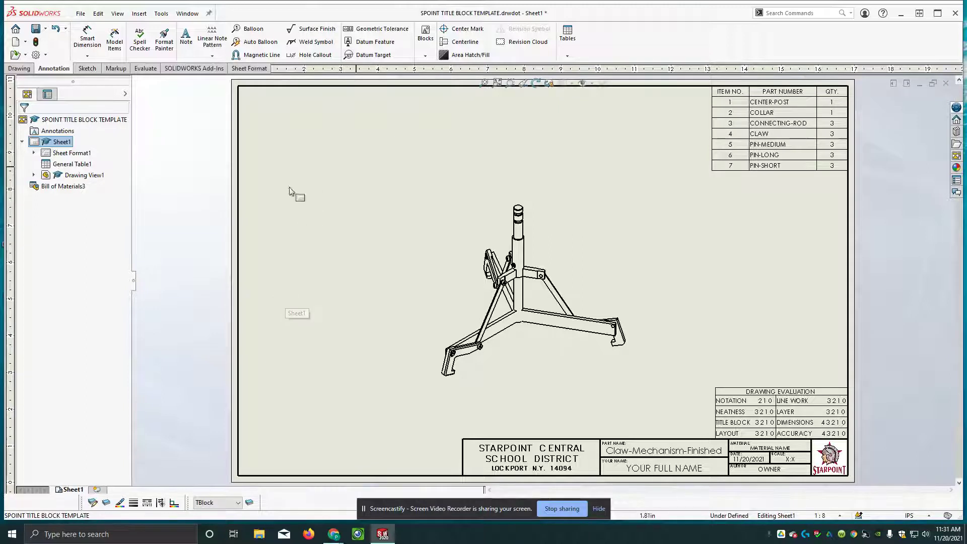
- Attach a circular item-number balloon to the upper shaft of the center post and undo its insertion
mouse_move(730, 129)
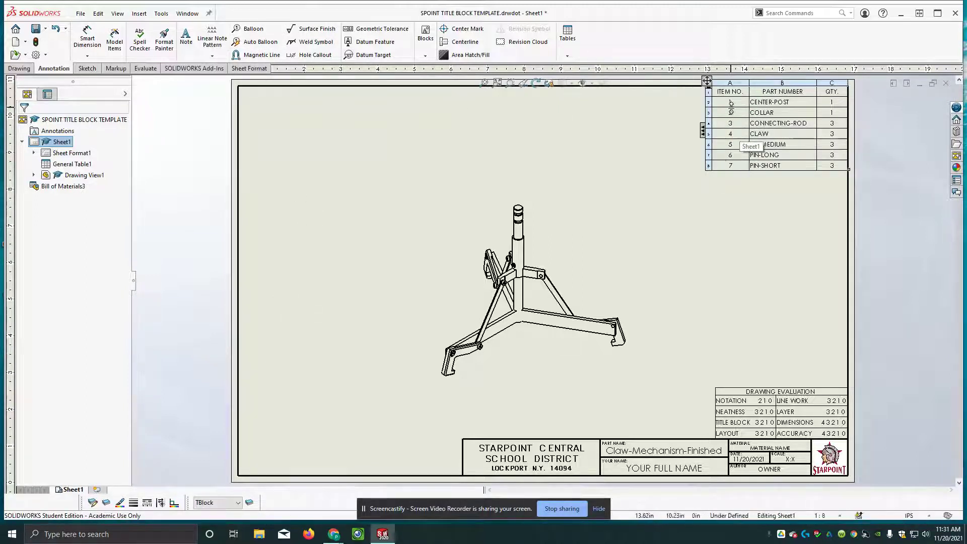
click(249, 31)
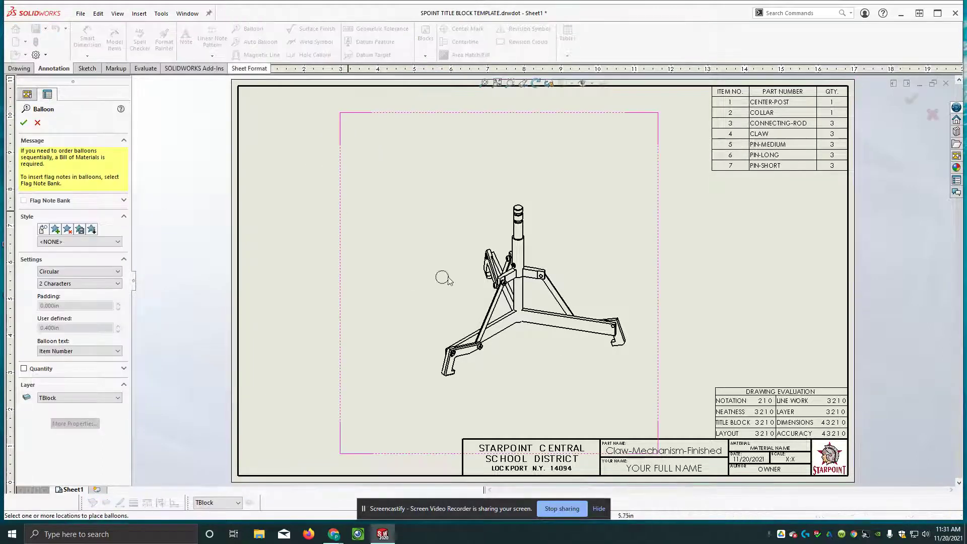
click(522, 232)
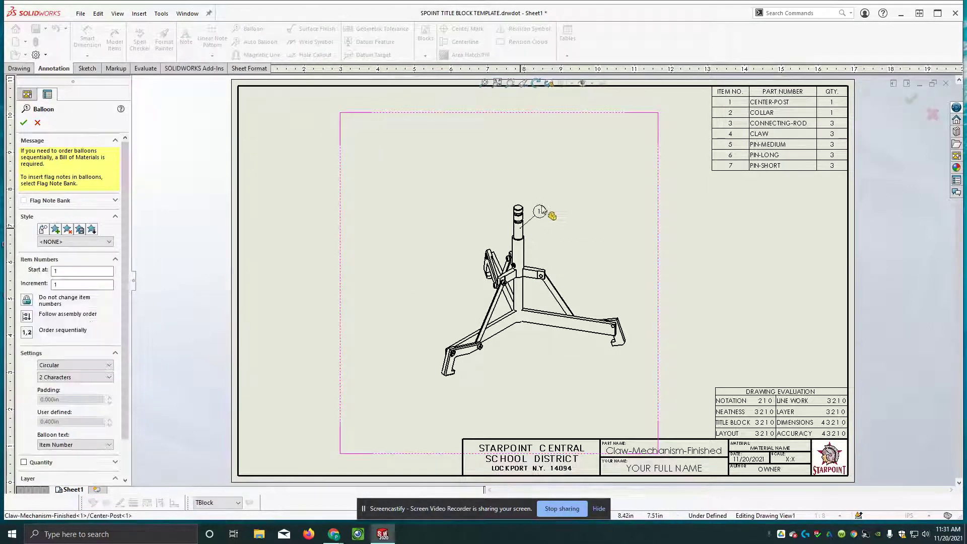
click(553, 193)
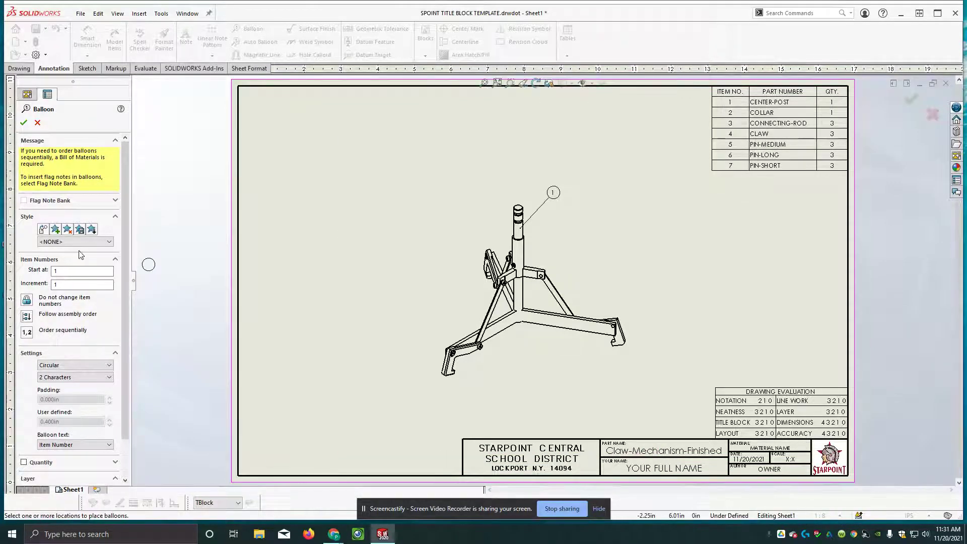
click(38, 122)
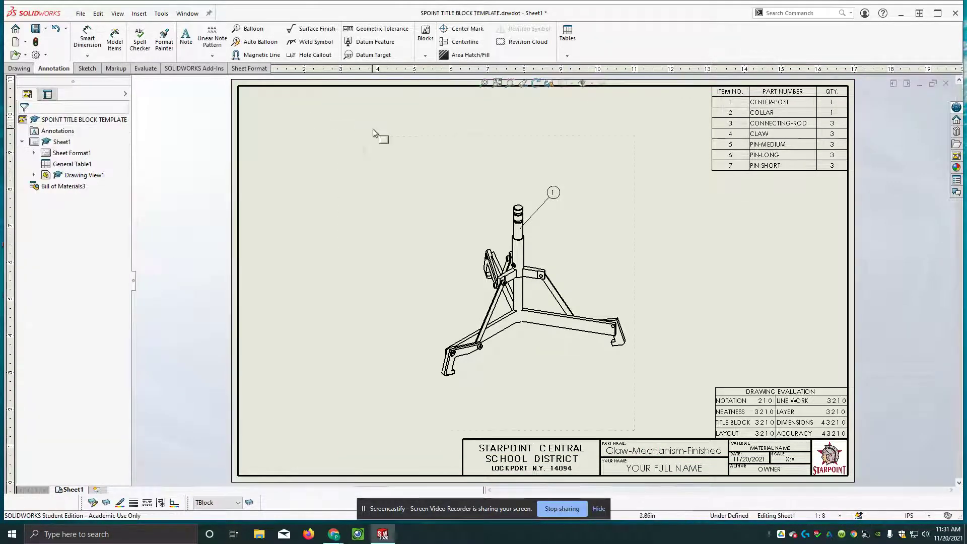
click(56, 29)
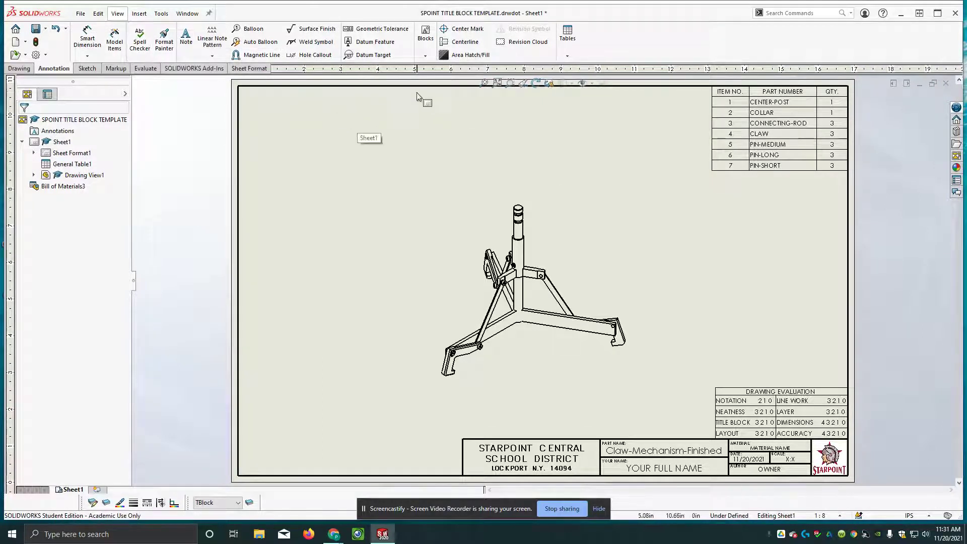
- Auto-balloon the claw mechanism view with item numbers, trying the available layout patterns and settling on the circular layout
click(255, 42)
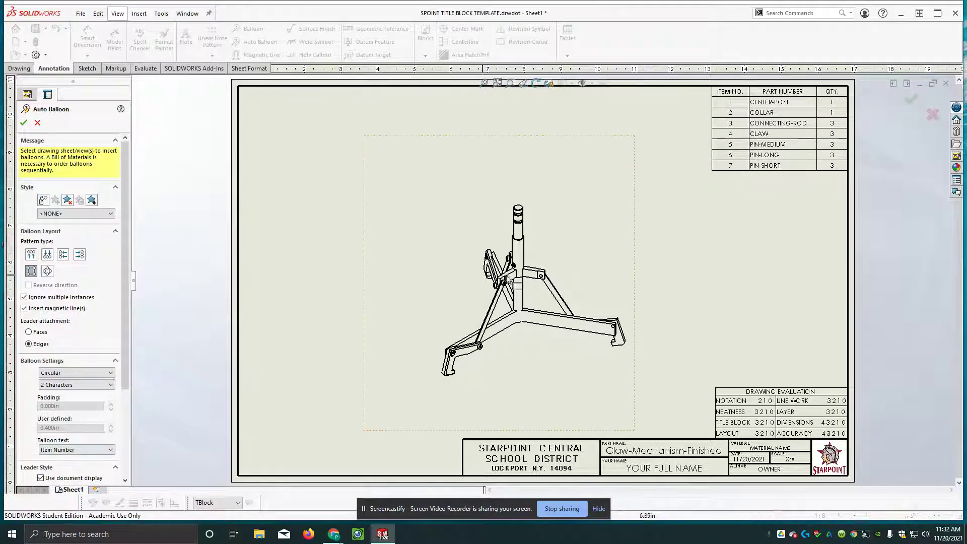
click(567, 221)
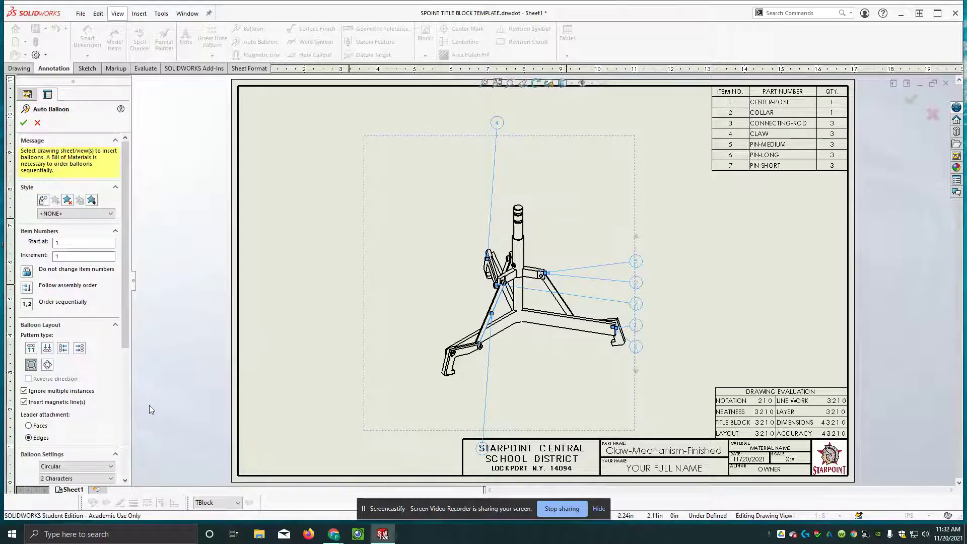
drag(123, 316, 125, 388)
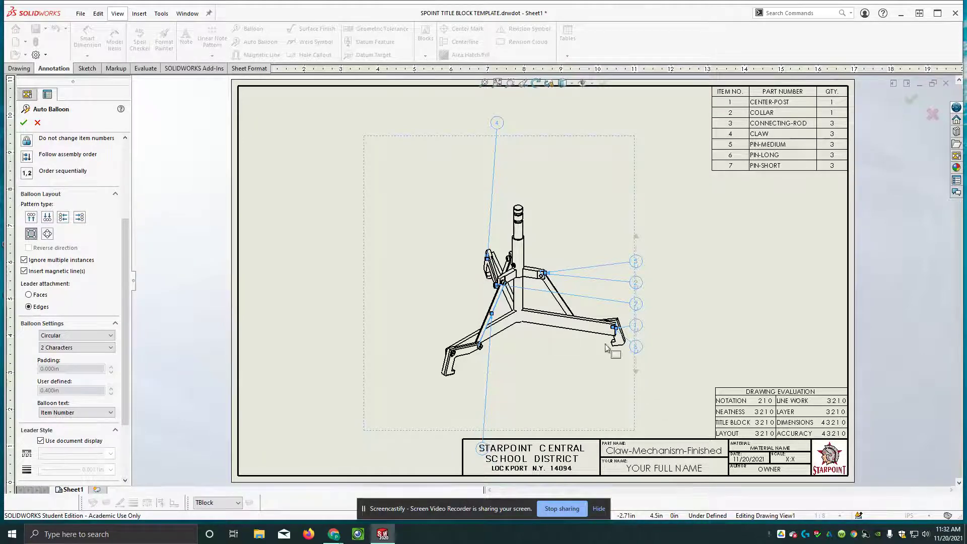
click(46, 235)
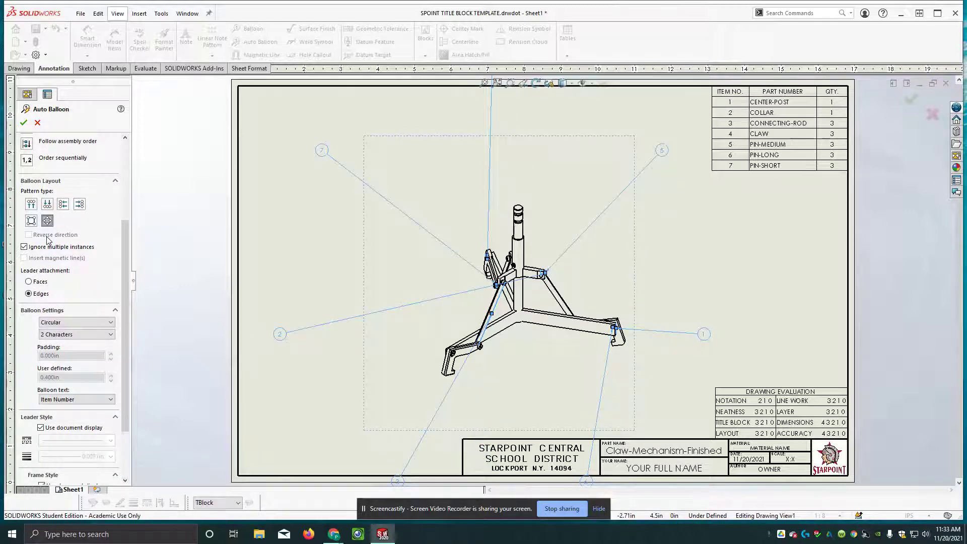
click(31, 206)
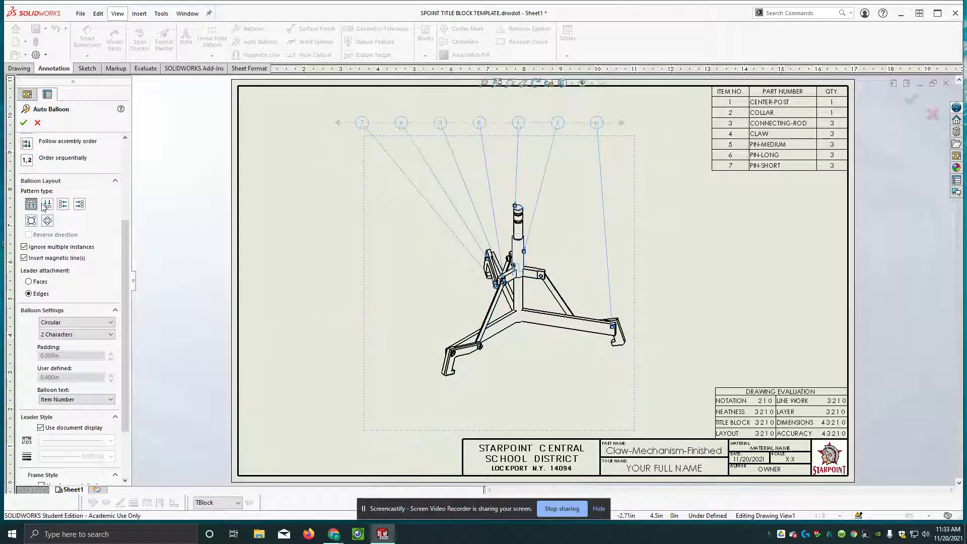
click(48, 205)
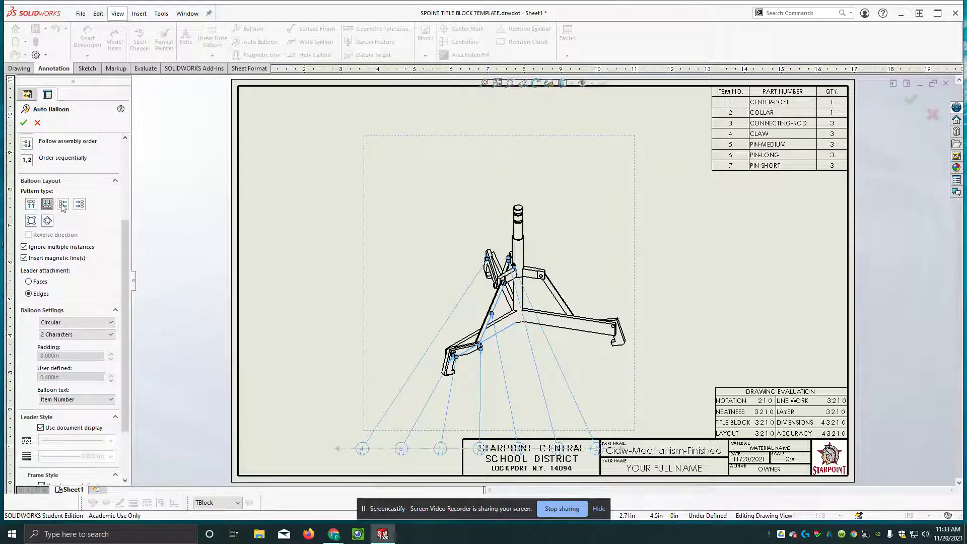
click(63, 205)
click(79, 204)
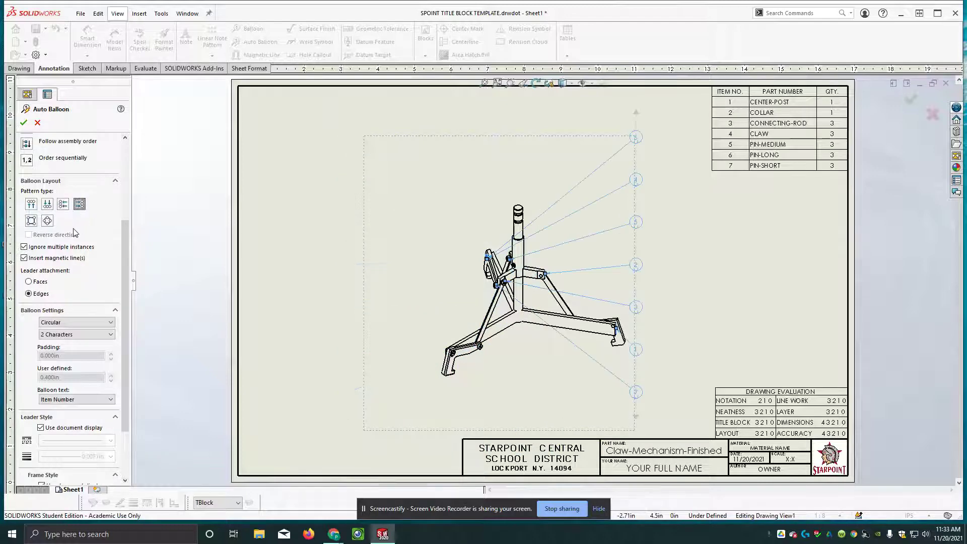
click(48, 221)
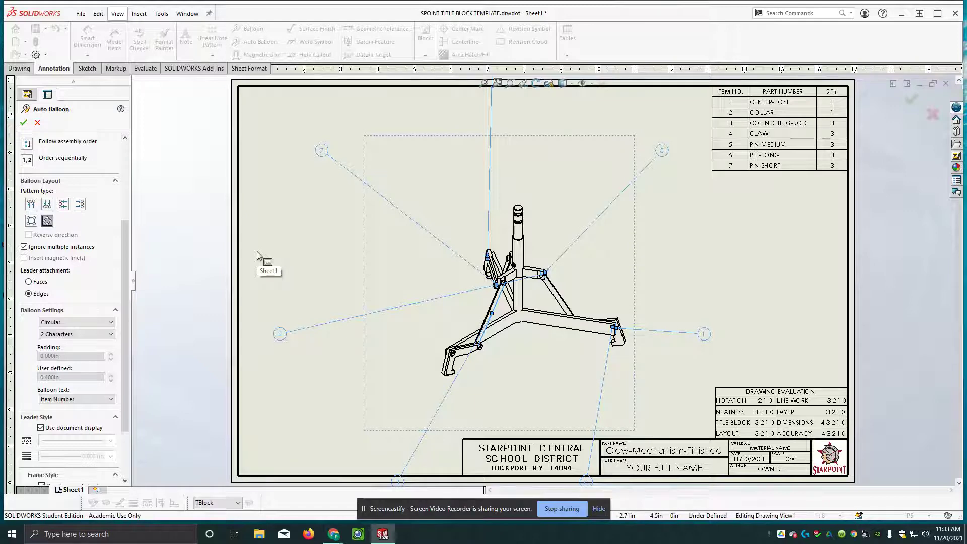
click(23, 122)
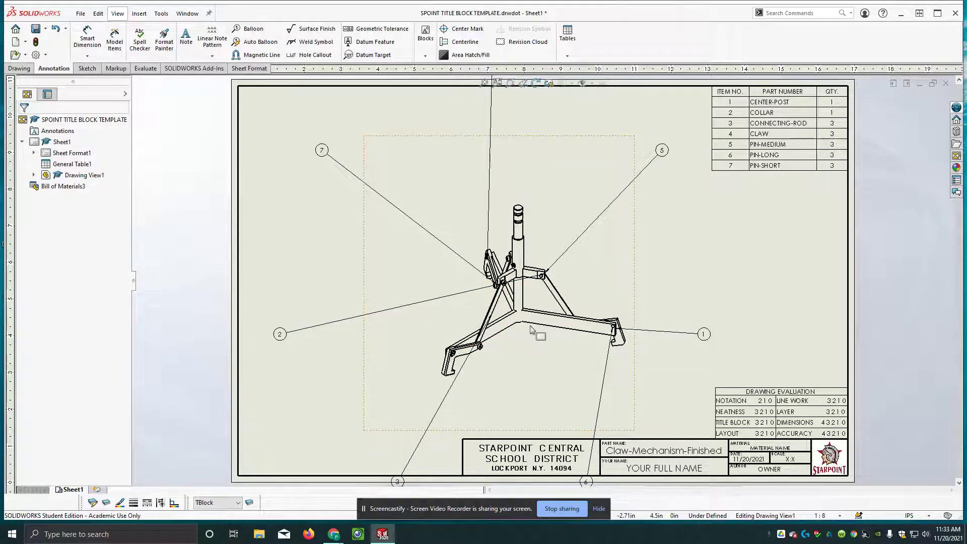
- Move balloons 6 and 3 inward, placing 6 below the end of the long leg and 3 beside its connecting rod
scroll(546, 369, up, 3)
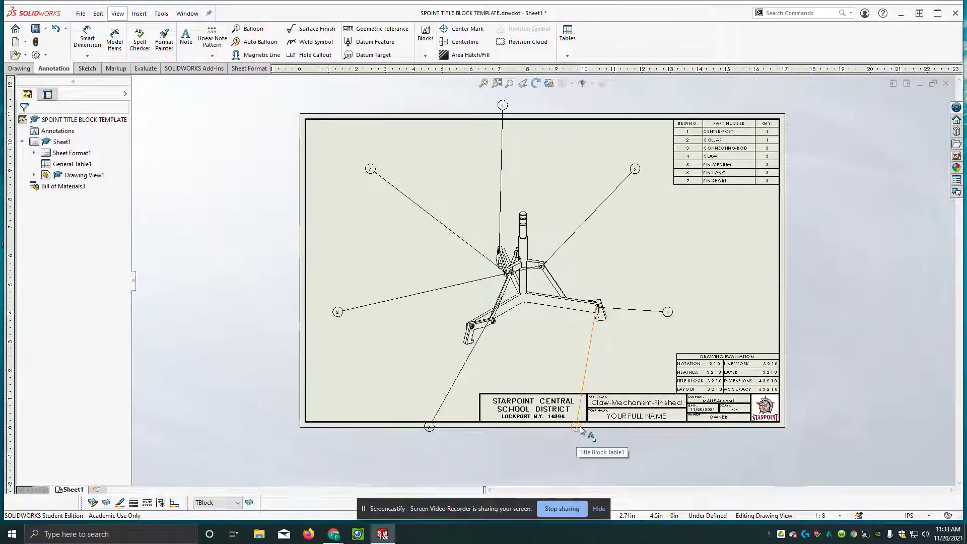
mouse_move(580, 428)
mouse_down()
mouse_move(592, 328)
mouse_move(590, 337)
mouse_up()
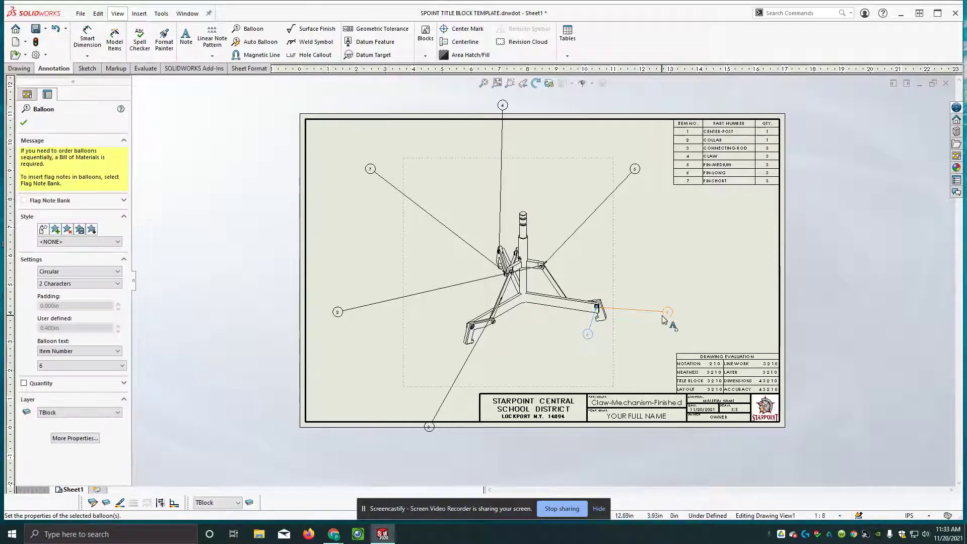
scroll(668, 320, up, 2)
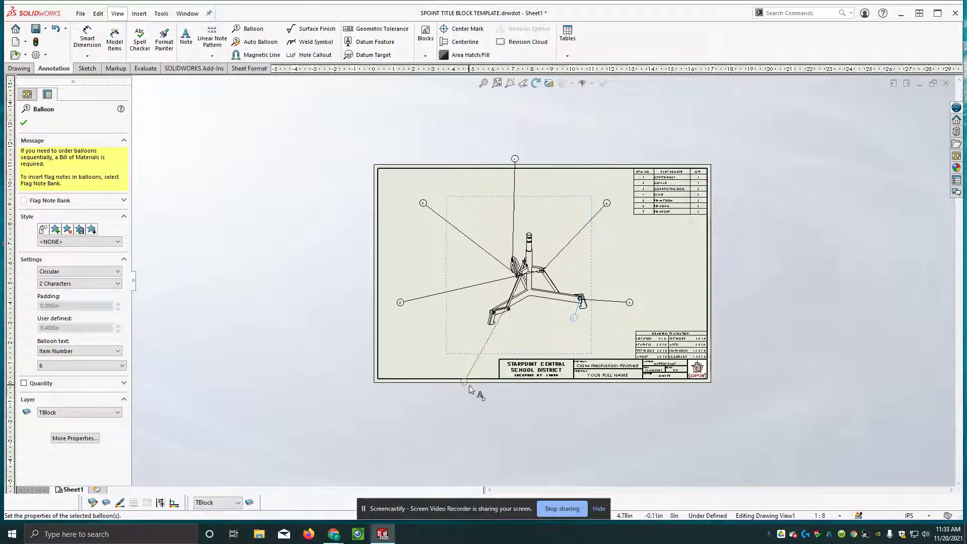
scroll(477, 384, down, 1)
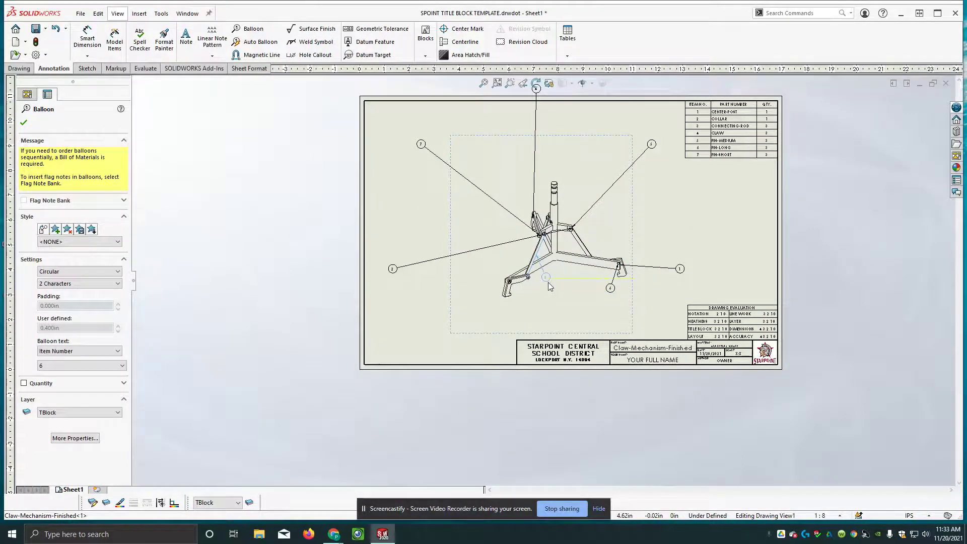
scroll(630, 282, up, 1)
scroll(662, 275, down, 1)
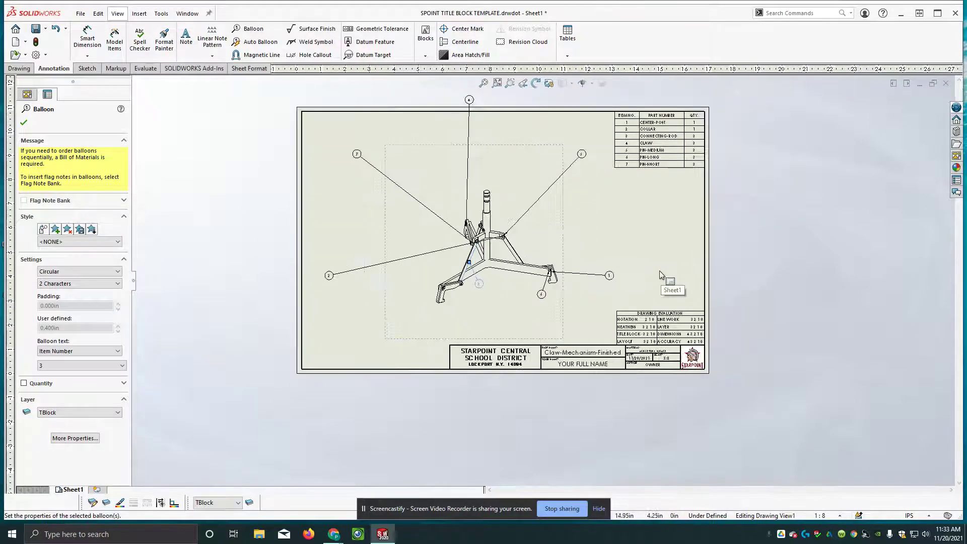
- Reposition balloon 1 close to the end of the center post's long leg, just above the claw
scroll(662, 274, down, 3)
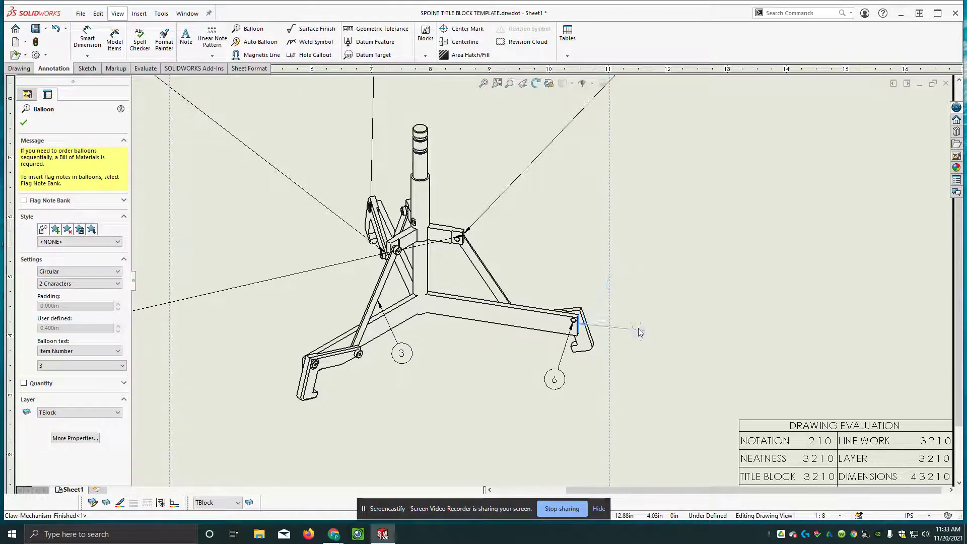
click(611, 286)
key(Escape)
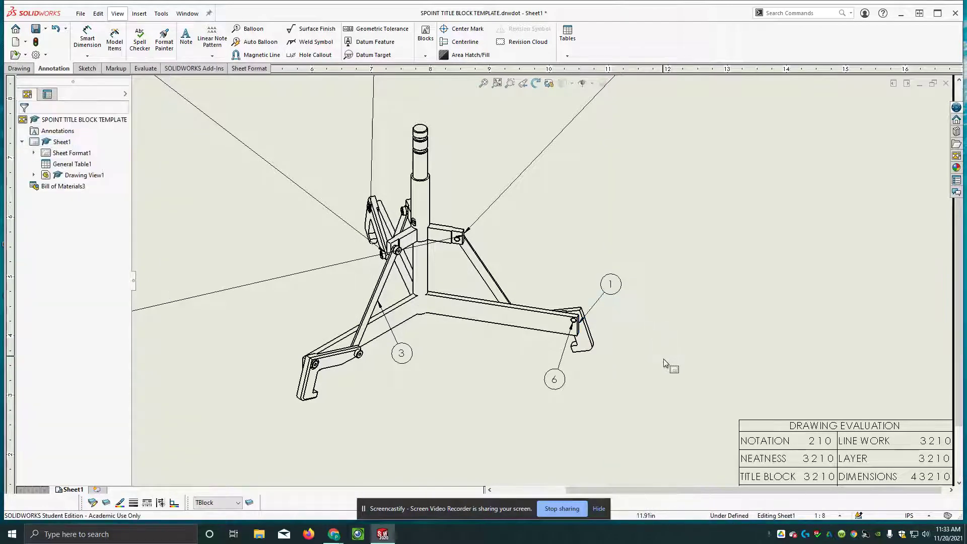
- Move balloon 2 beside the end of the nearest collar arm and balloon 5 just above it
scroll(658, 319, down, 3)
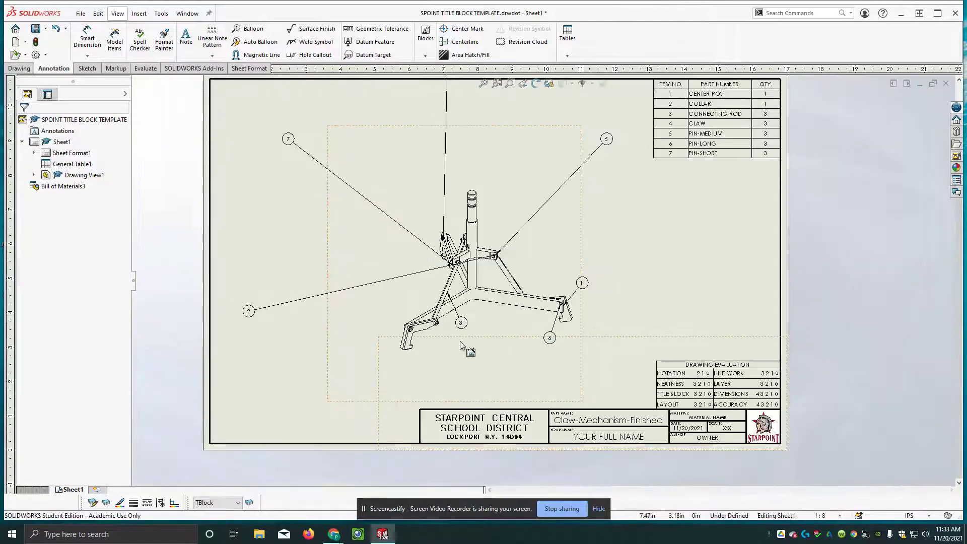
scroll(461, 340, left, 3)
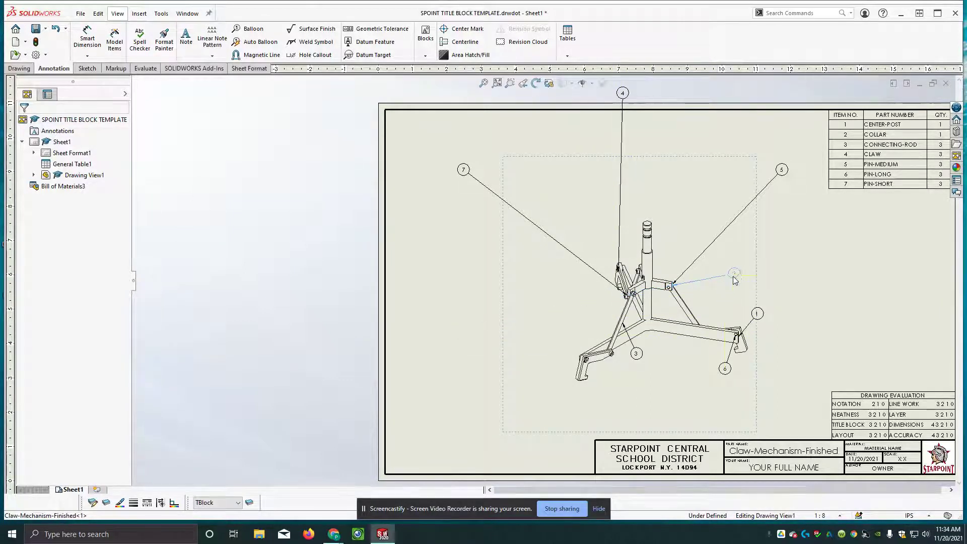
click(708, 286)
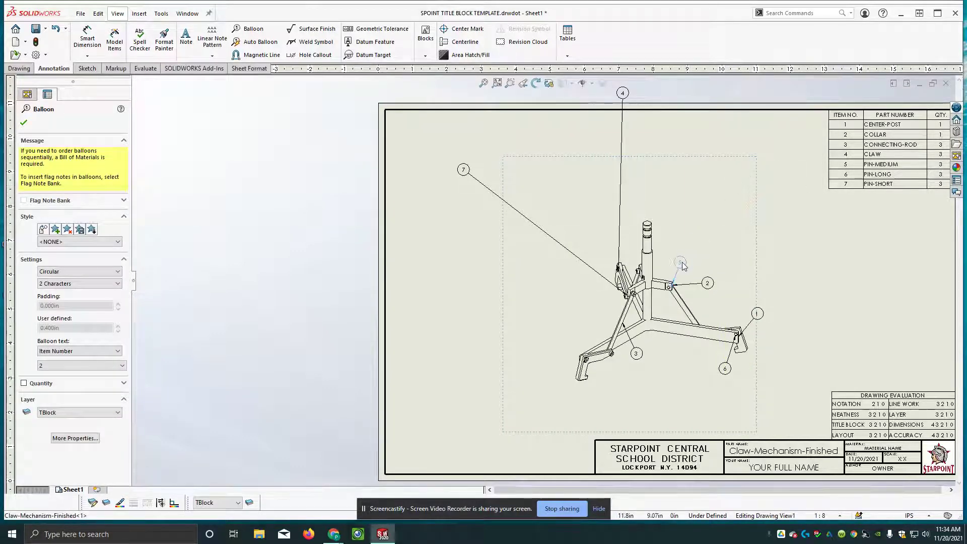
scroll(660, 289, up, 2)
scroll(659, 290, down, 5)
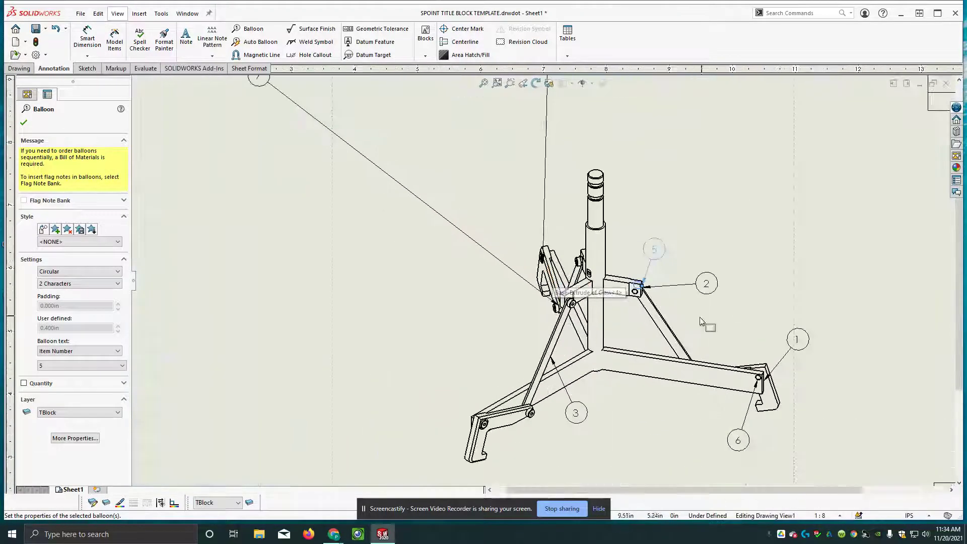
scroll(751, 332, down, 3)
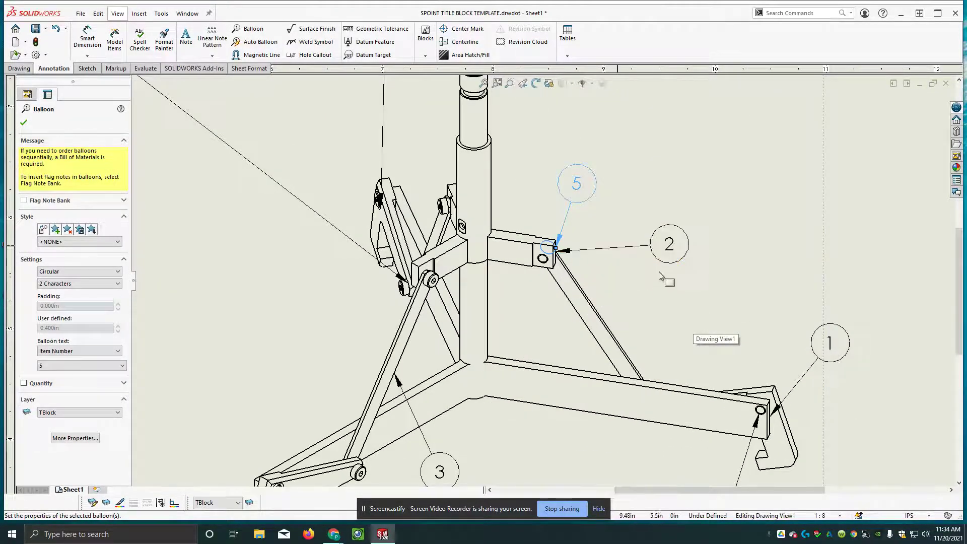
click(564, 188)
- Move balloon 4 just above the rear claw and balloon 7 close beside the pin below it
scroll(640, 286, up, 5)
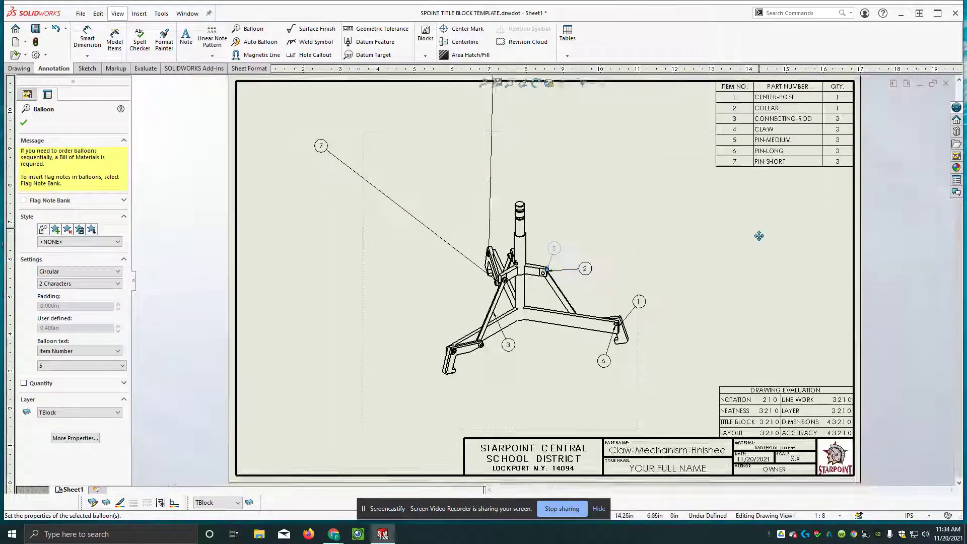
scroll(554, 282, up, 2)
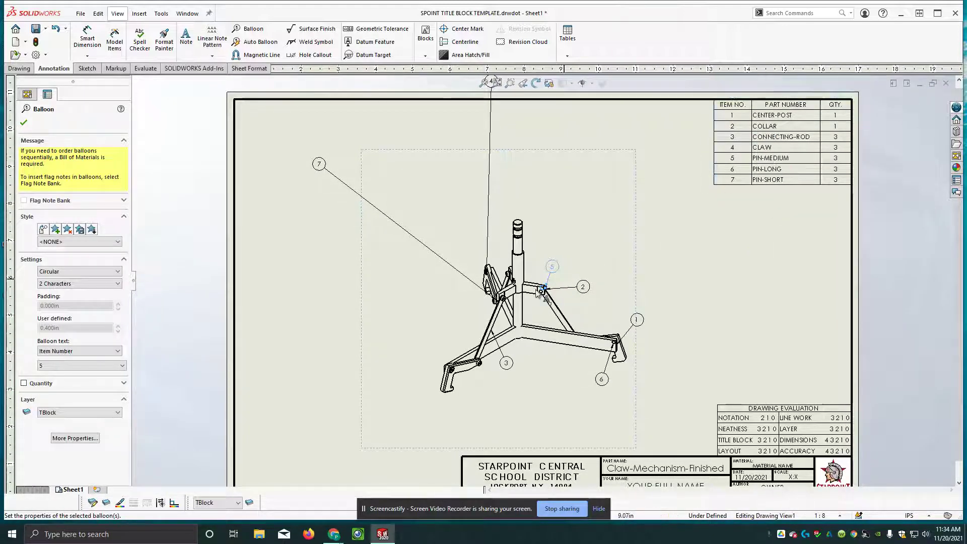
scroll(461, 280, up, 2)
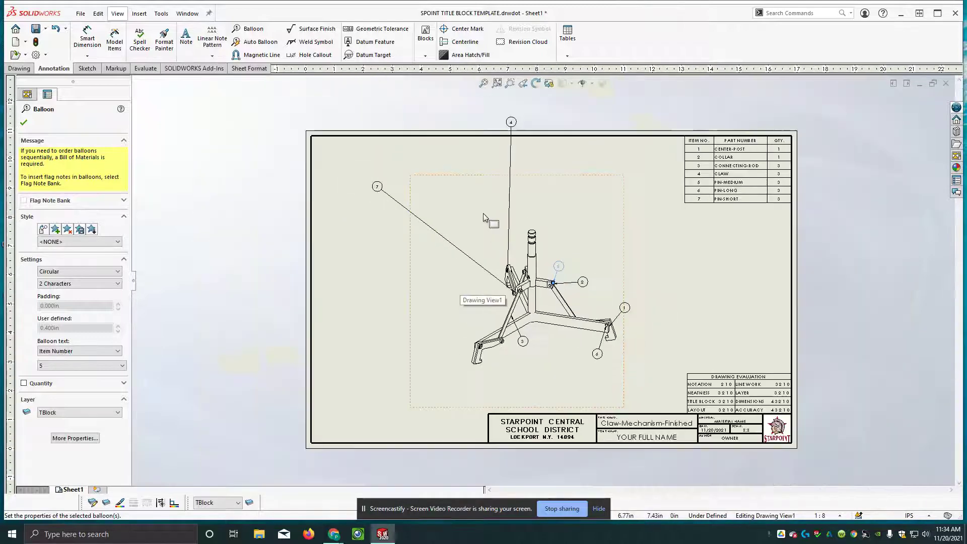
click(497, 257)
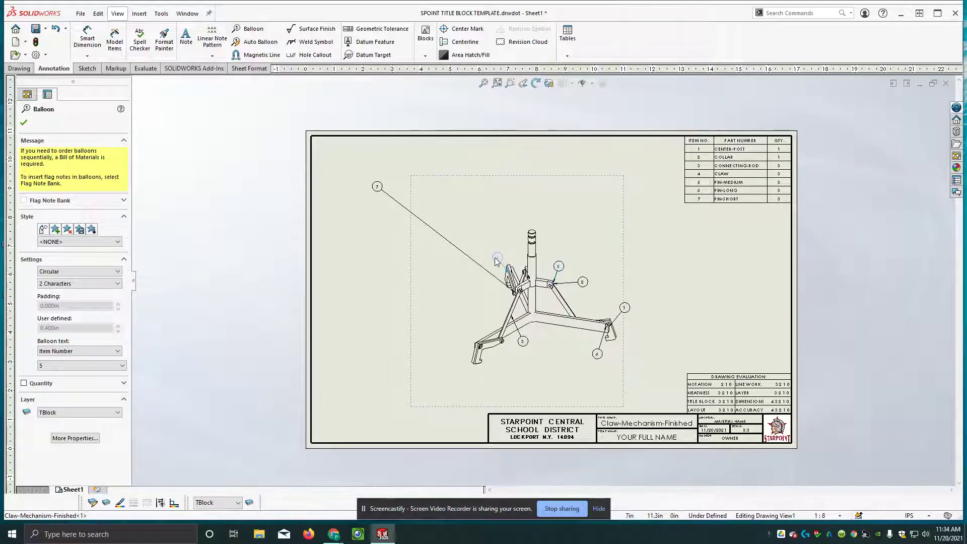
drag(381, 192, 491, 306)
scroll(491, 305, up, 2)
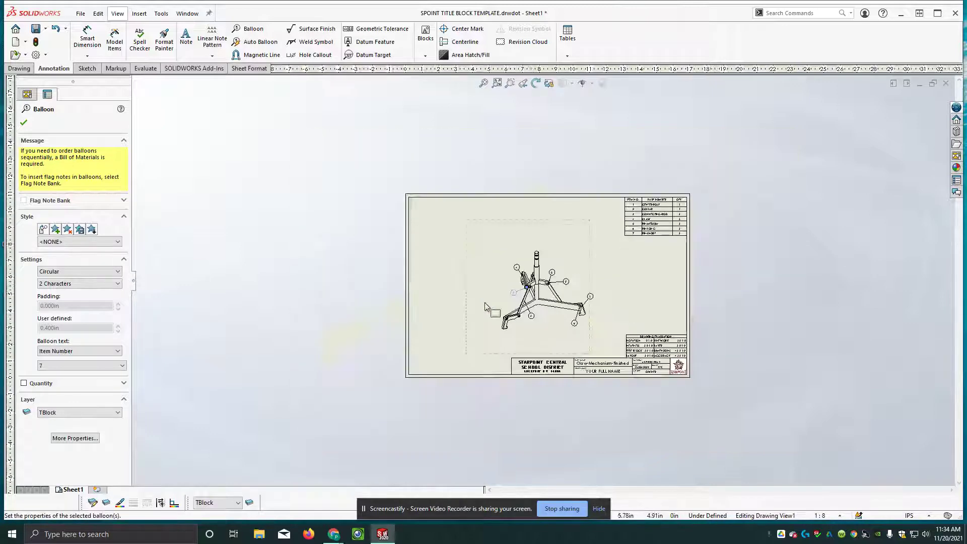
scroll(486, 305, down, 2)
scroll(486, 304, down, 2)
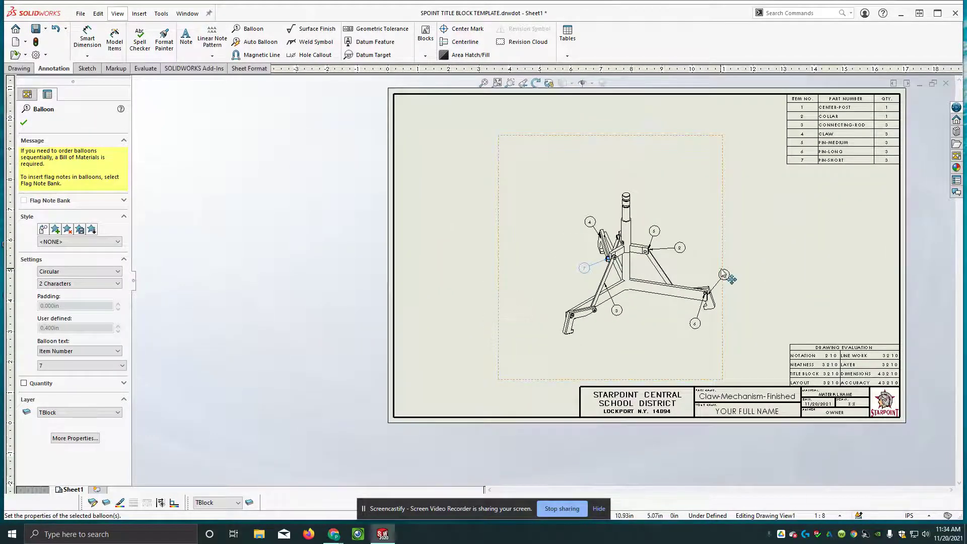
scroll(732, 275, down, 1)
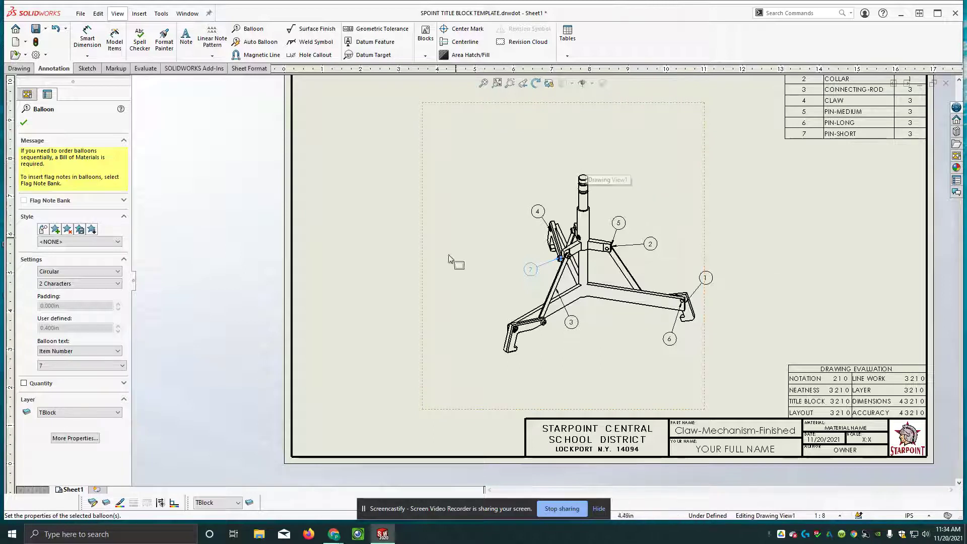
key(Escape)
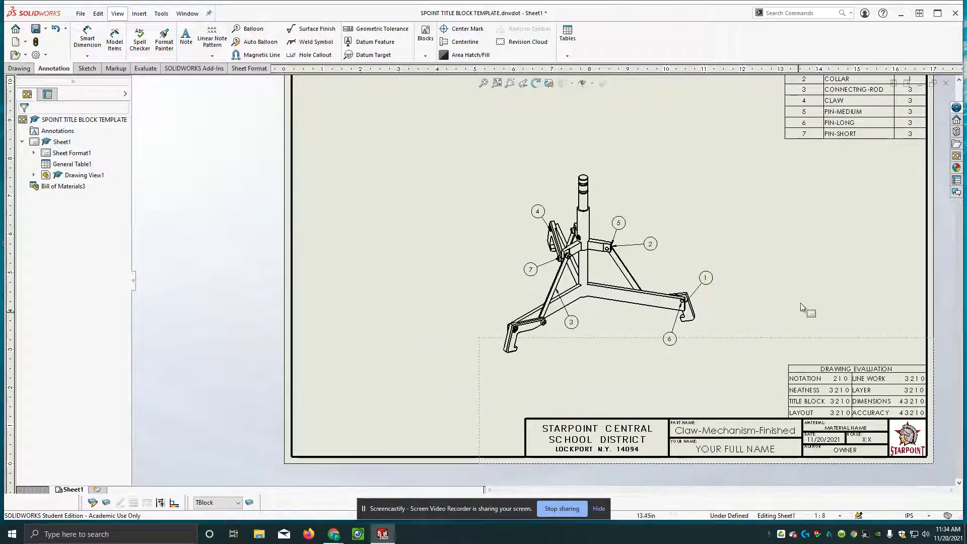
- Adjust balloon 3 so it sits just below its connecting rod, and accept the balloon properties
click(810, 264)
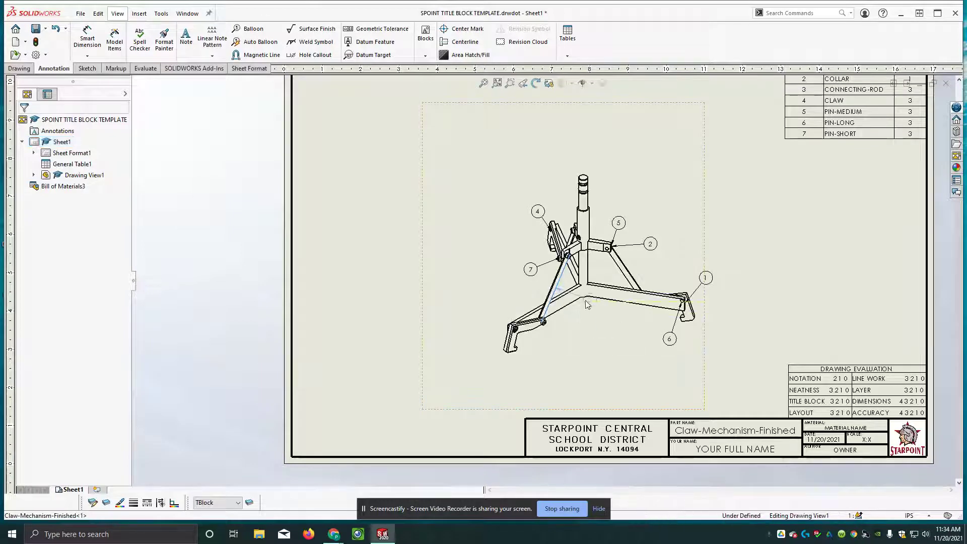
drag(588, 301, 573, 327)
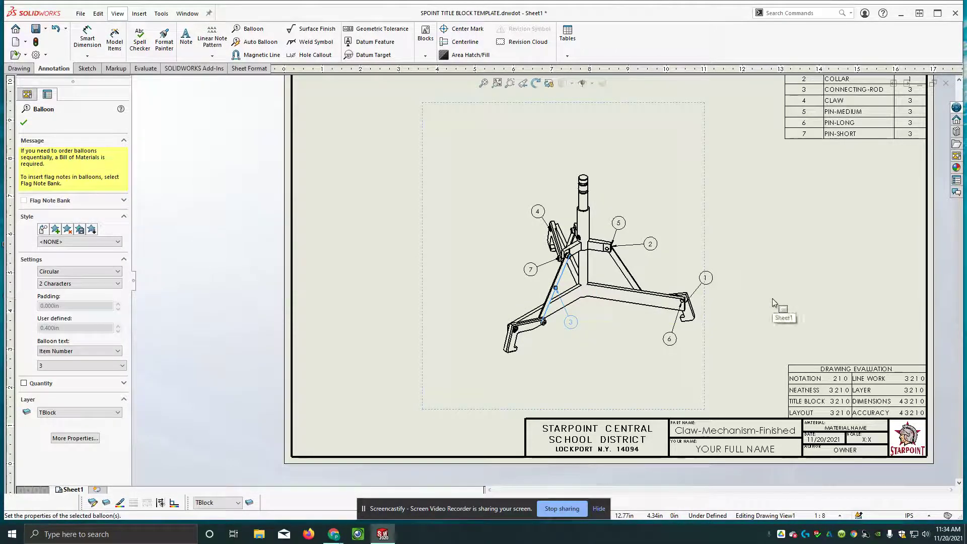
scroll(769, 289, up, 5)
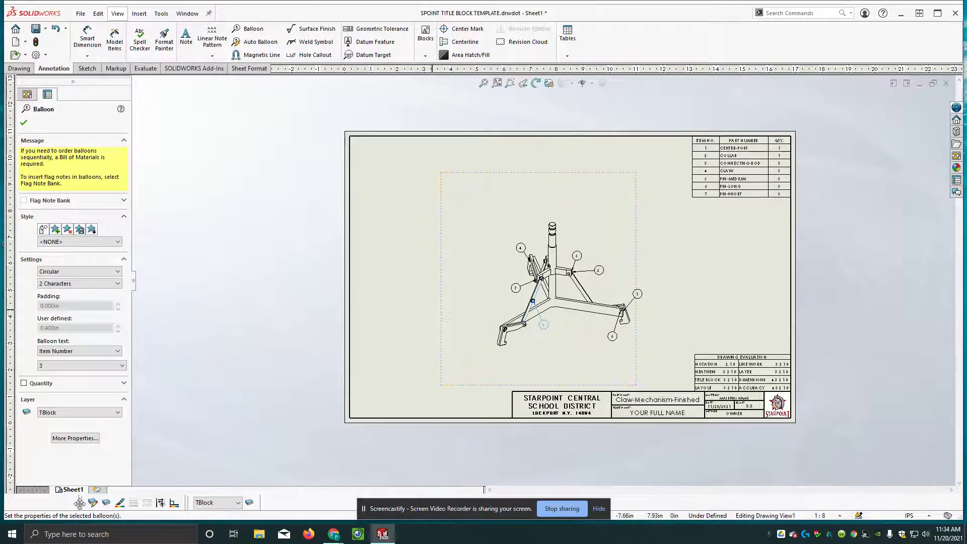
click(24, 123)
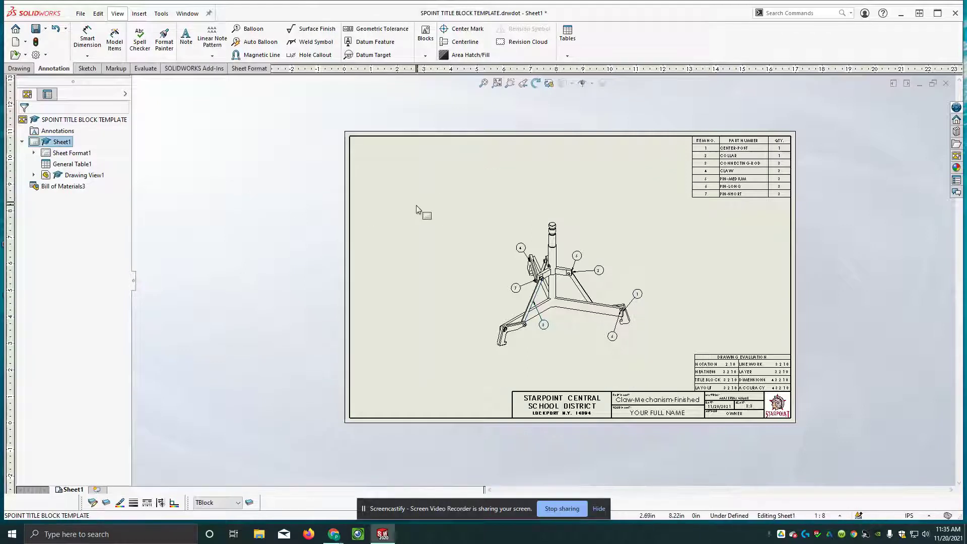